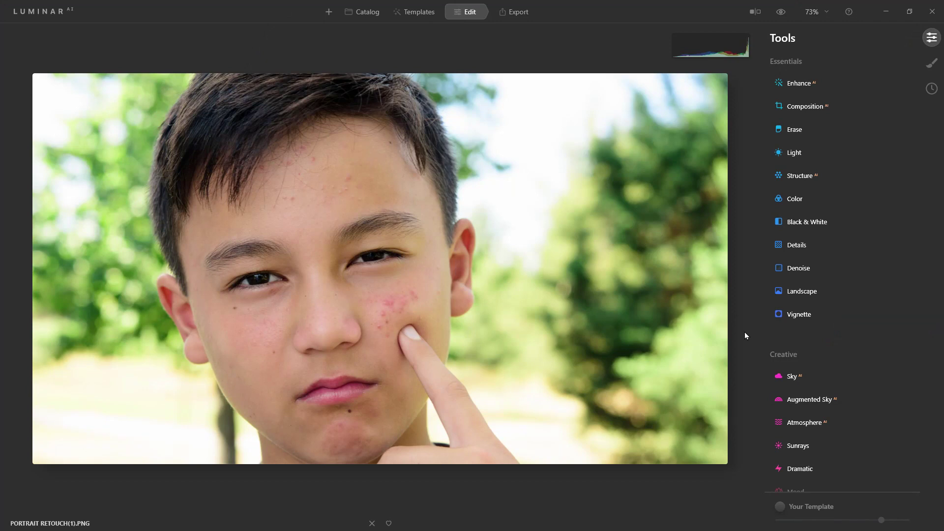
- Open the Clone tool and set its Radius to 35, Softness to 20 and Opacity to 30
scroll(767, 284, down, 8)
scroll(767, 284, down, 1)
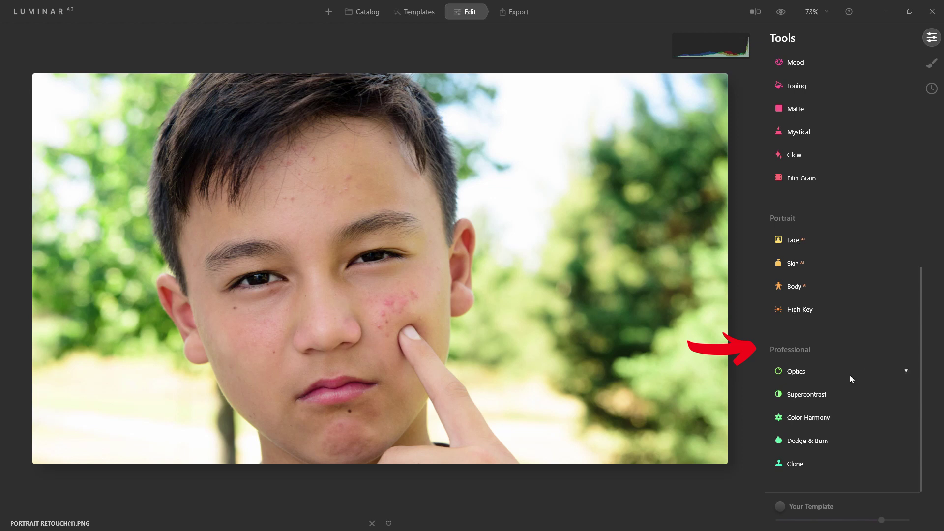
click(801, 464)
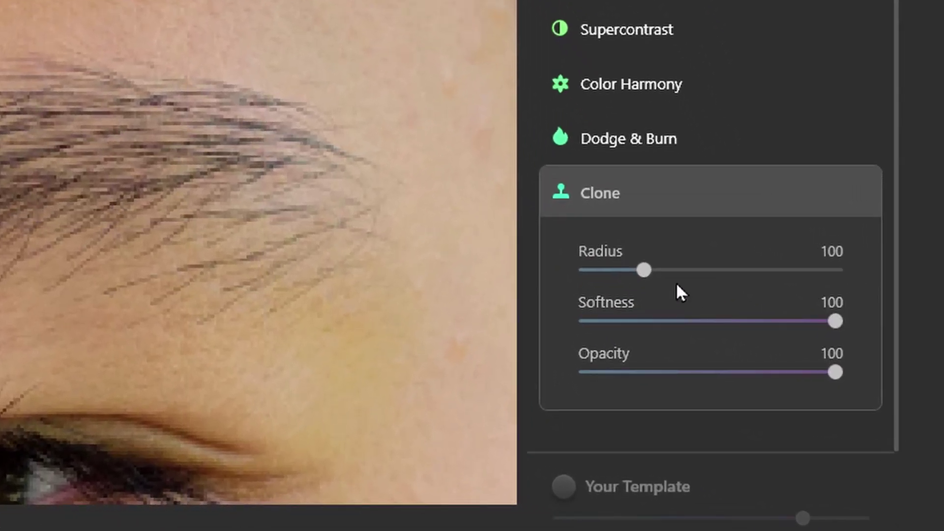
drag(643, 270, 611, 270)
scroll(633, 297, down, 2)
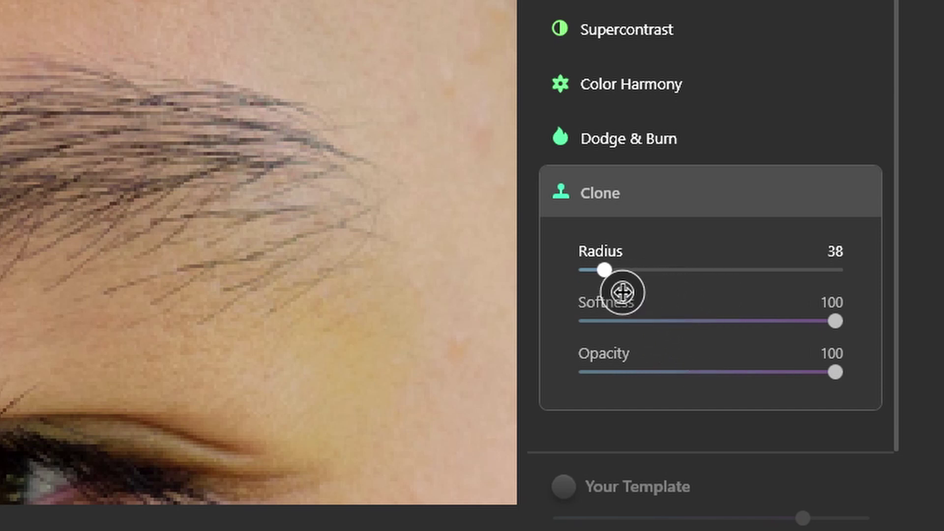
scroll(622, 292, down, 1)
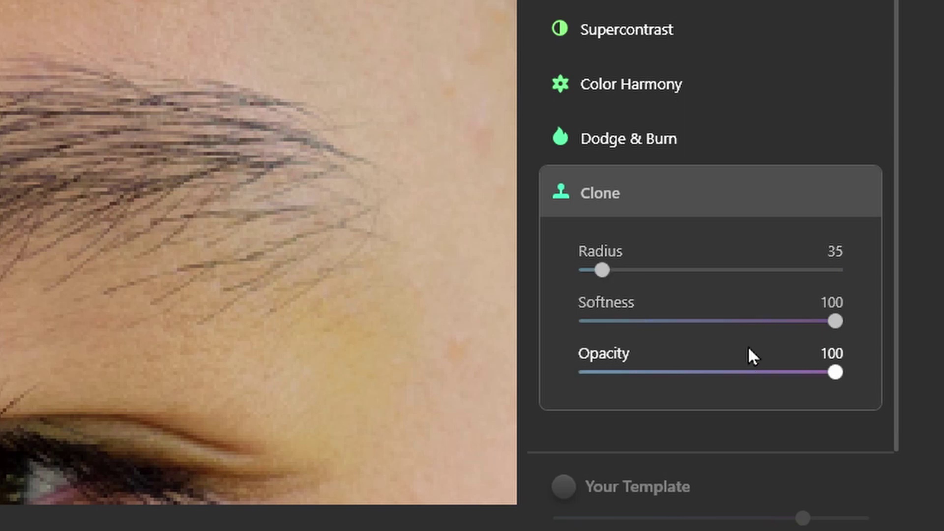
click(639, 321)
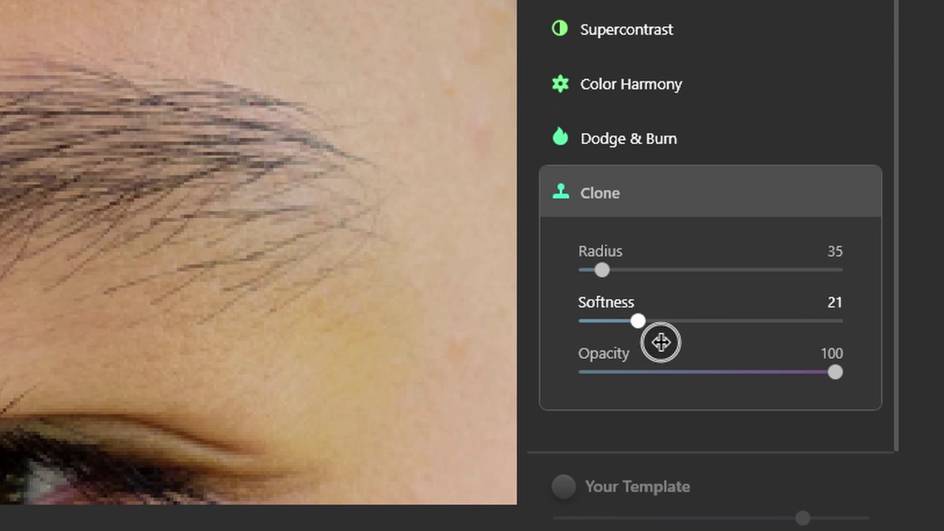
drag(661, 343, 658, 346)
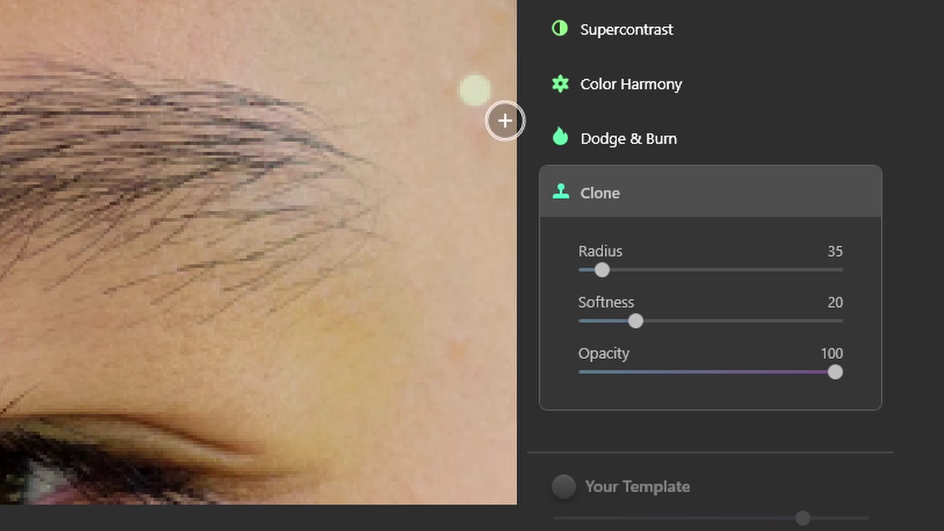
click(641, 372)
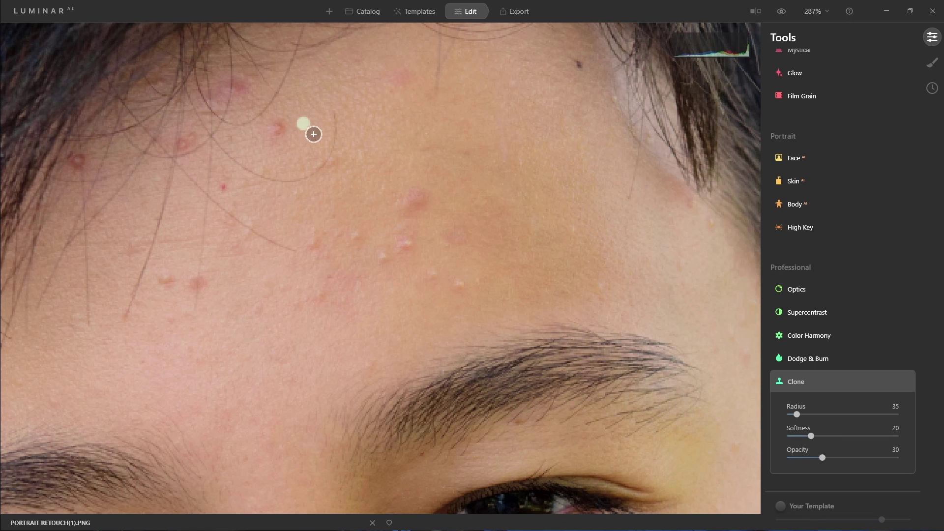
- Sample clean skin beside the red blemish on the upper forehead and clone it over the blemish
alt+click(303, 124)
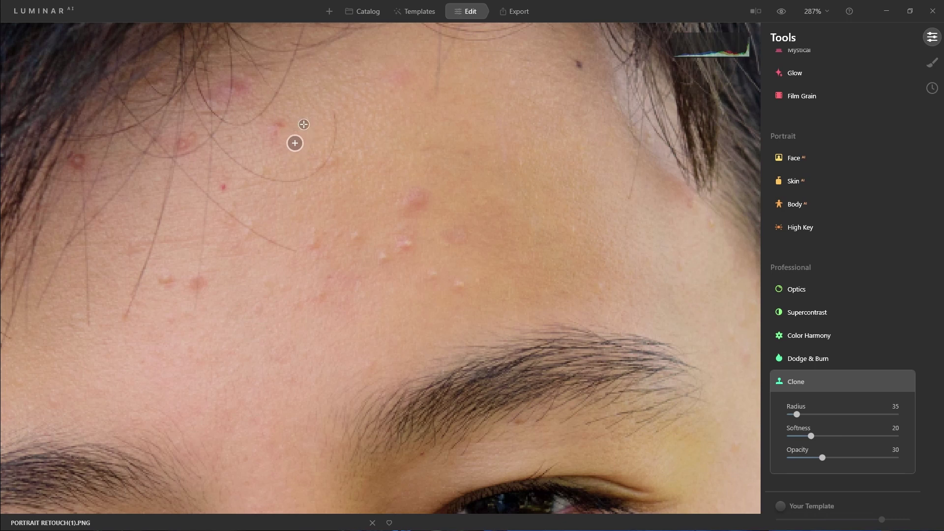
mouse_move(295, 145)
mouse_down()
mouse_move(289, 129)
mouse_move(282, 147)
mouse_move(285, 140)
mouse_up()
mouse_move(342, 110)
mouse_down()
mouse_move(339, 144)
mouse_move(347, 123)
mouse_move(295, 155)
mouse_move(354, 112)
mouse_move(328, 136)
mouse_move(310, 142)
mouse_move(292, 131)
mouse_move(304, 129)
mouse_move(299, 140)
mouse_move(305, 121)
mouse_up()
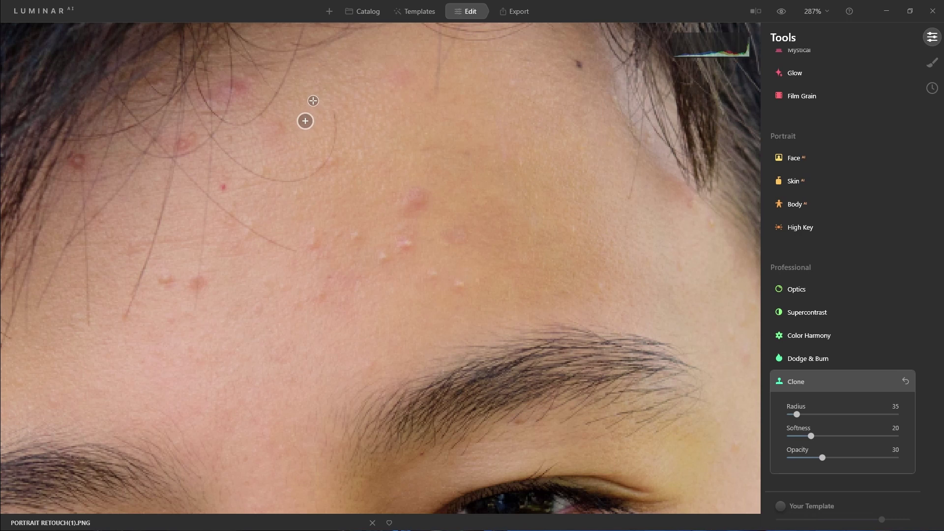
- Try to clone over the mid-forehead blemish using the eyebrow area as source, and undo the clone edits
alt+click(296, 111)
mouse_move(465, 226)
mouse_down()
mouse_move(453, 200)
mouse_move(430, 205)
mouse_move(438, 219)
mouse_move(424, 223)
mouse_move(423, 201)
mouse_move(423, 221)
mouse_move(403, 221)
mouse_move(449, 216)
mouse_move(426, 220)
mouse_up()
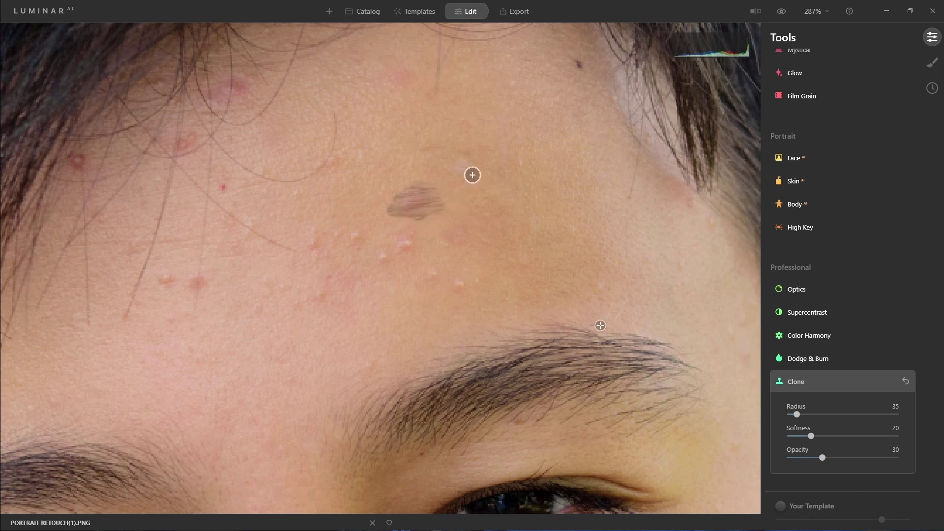
key(ctrl+z)
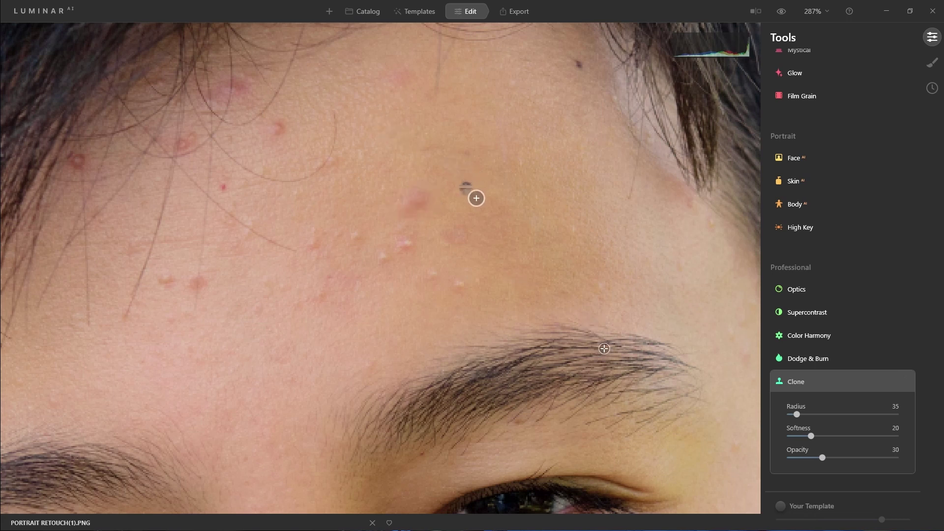
- Sample the clean skin next to the large mid-forehead blemish and clone it over the blemish
alt+click(451, 189)
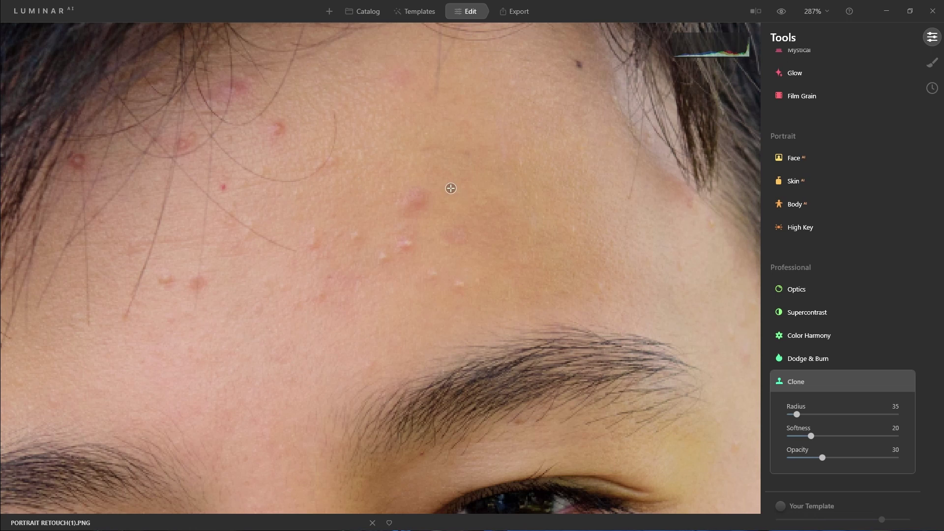
alt+click(451, 188)
mouse_move(431, 202)
mouse_down()
mouse_move(413, 217)
mouse_move(419, 228)
mouse_move(418, 218)
mouse_move(465, 211)
mouse_move(433, 227)
mouse_move(413, 220)
mouse_move(424, 229)
mouse_move(426, 195)
mouse_up()
alt+click(389, 186)
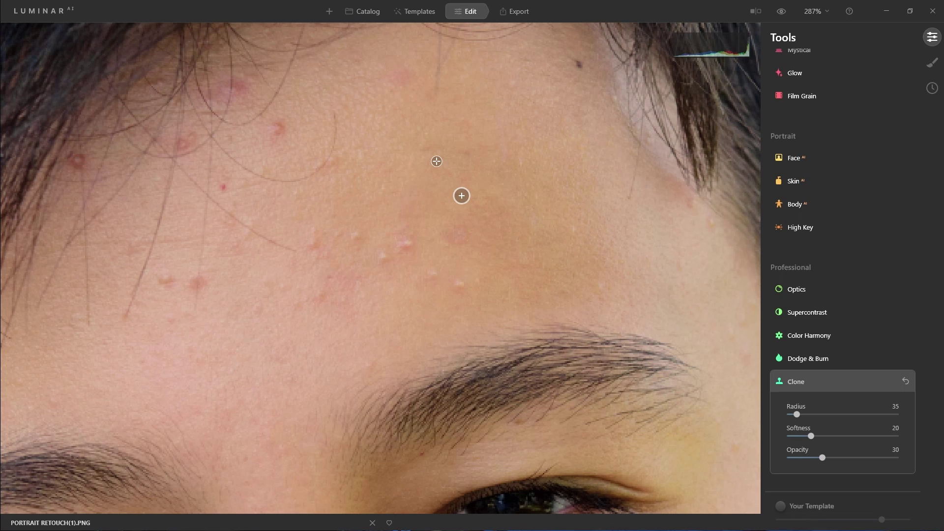
- Increase the Clone brush radius to 118
key(bracketright)
key(bracketright)
key(bracketright)
key(bracketright)
key(bracketright)
key(bracketright)
key(bracketright)
key(bracketright)
key(bracketright)
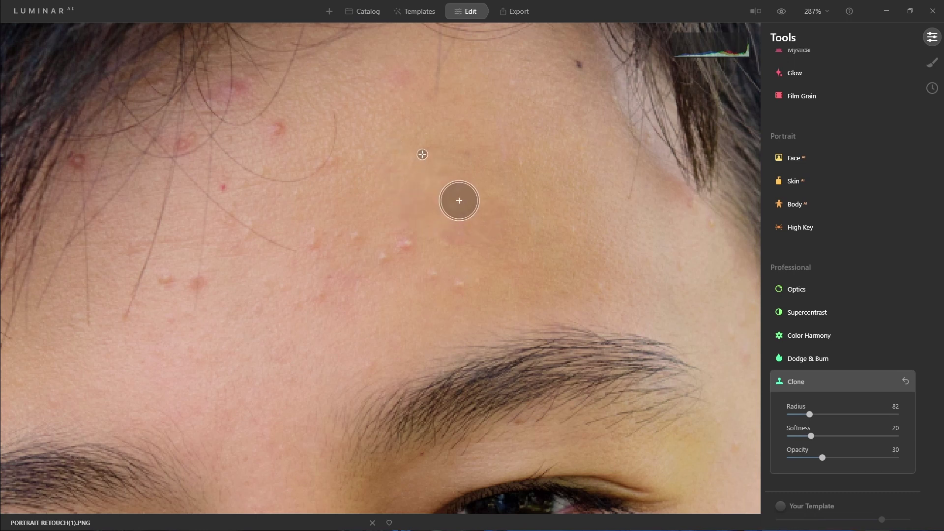
key(bracketright)
key(bracketright)
key(bracketright)
key(bracketright)
key(bracketright)
key(bracketright)
key(bracketright)
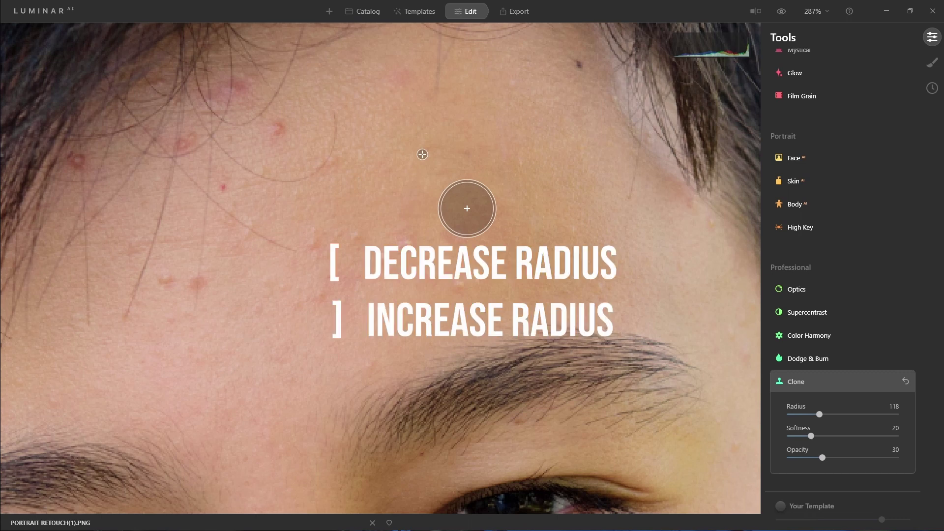
- Reduce the Clone brush radius to 46
key(bracketleft)
key(bracketleft)
key(bracketleft)
key(bracketleft)
key(bracketleft)
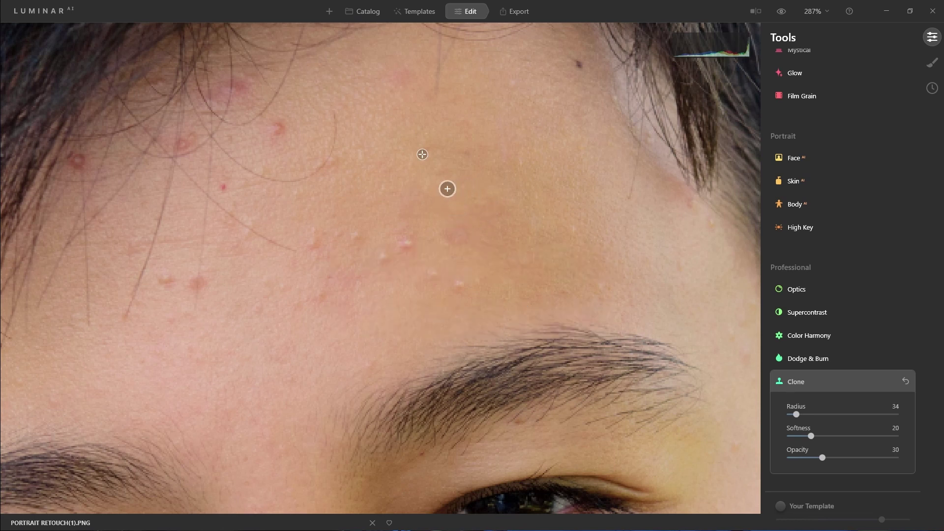
key(bracketright)
key(bracketright)
key(bracketright)
key(bracketleft)
key(bracketleft)
key(bracketleft)
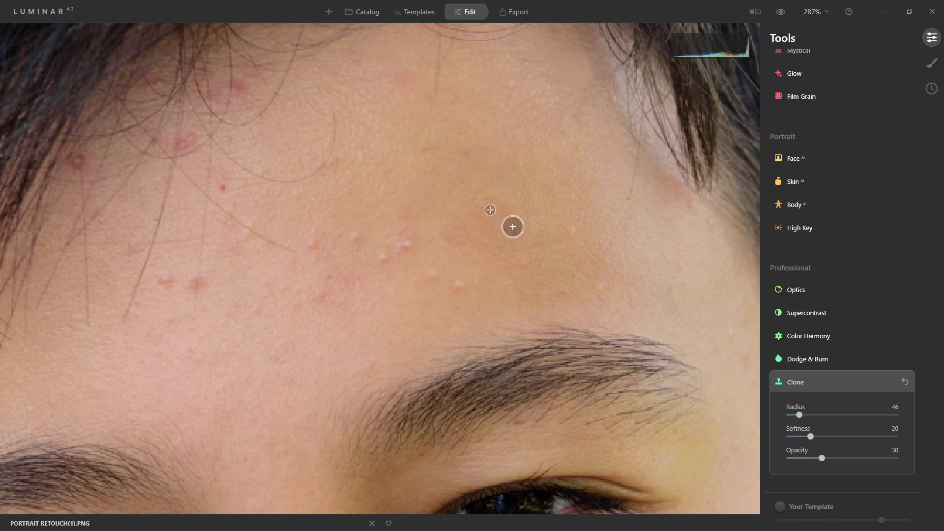
- Clone smooth skin over the bumps across the mid-forehead and the small red spot near the hairline, and close the Clone tool
scroll(529, 192, up, 1)
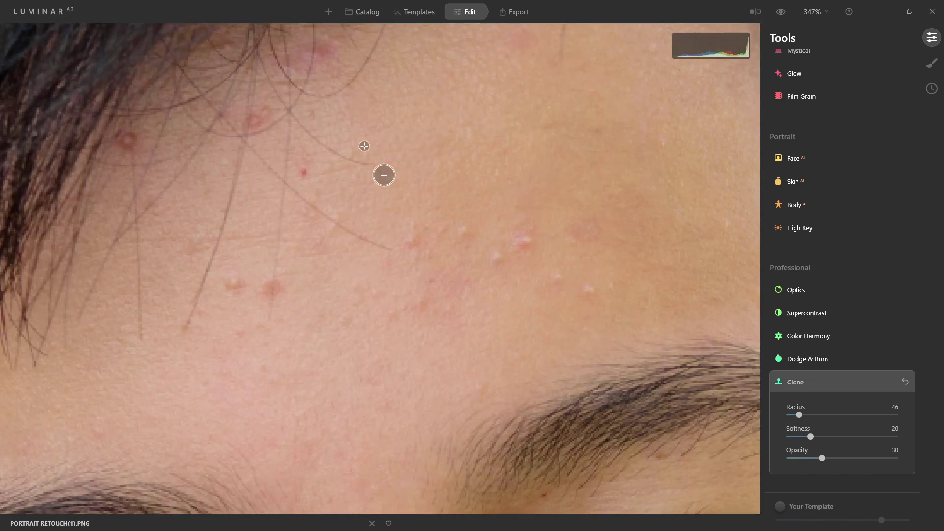
mouse_move(554, 223)
mouse_down()
mouse_move(587, 202)
mouse_move(629, 248)
mouse_move(579, 261)
mouse_move(567, 250)
mouse_move(502, 235)
mouse_up()
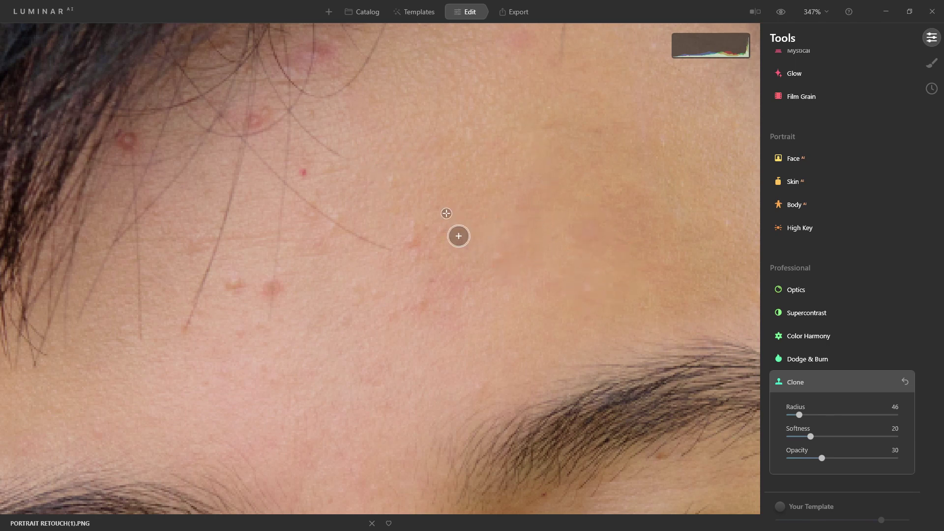
alt+click(331, 180)
click(304, 173)
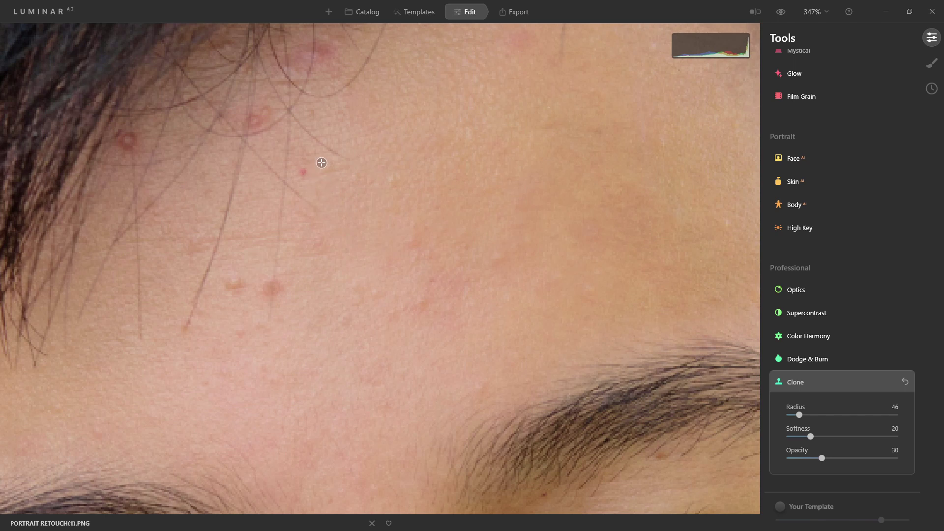
scroll(560, 157, down, 3)
click(795, 382)
- Reopen the Clone tool and paint sampled clean skin over the red blemishes on the cheek above the fingertip
drag(454, 188, 440, 200)
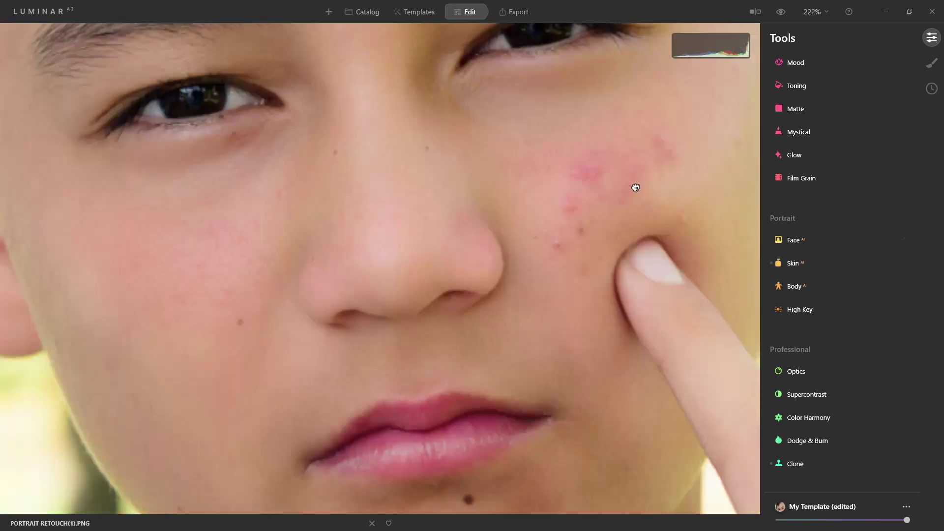
mouse_move(643, 206)
mouse_down()
mouse_move(612, 206)
mouse_move(624, 164)
mouse_move(608, 197)
mouse_move(627, 217)
mouse_up()
click(611, 199)
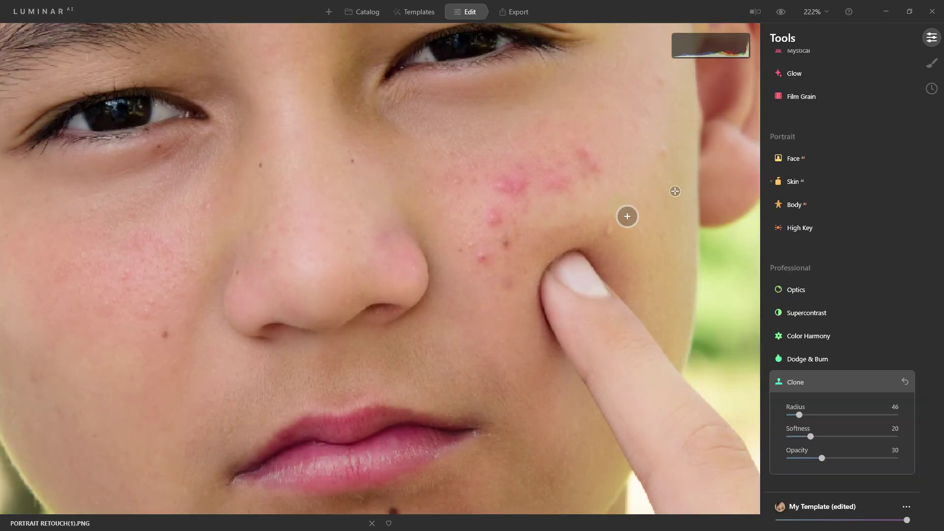
alt+click(112, 283)
mouse_move(491, 230)
mouse_down()
mouse_move(496, 268)
mouse_move(498, 206)
mouse_move(480, 230)
mouse_move(491, 188)
mouse_move(514, 198)
mouse_move(521, 249)
mouse_move(508, 250)
mouse_move(480, 191)
mouse_move(500, 220)
mouse_move(492, 222)
mouse_move(513, 194)
mouse_move(516, 225)
mouse_move(635, 206)
mouse_move(523, 208)
mouse_move(530, 188)
mouse_move(637, 207)
mouse_move(595, 170)
mouse_up()
- Set Clone to Radius 34, Softness 12 and Opacity 15, and blend clean skin over the remaining cheek redness
alt+click(619, 180)
drag(811, 436, 803, 436)
drag(810, 458, 806, 458)
alt+click(624, 183)
key(bracketleft)
mouse_move(619, 188)
mouse_down()
mouse_move(607, 169)
mouse_move(589, 182)
mouse_up()
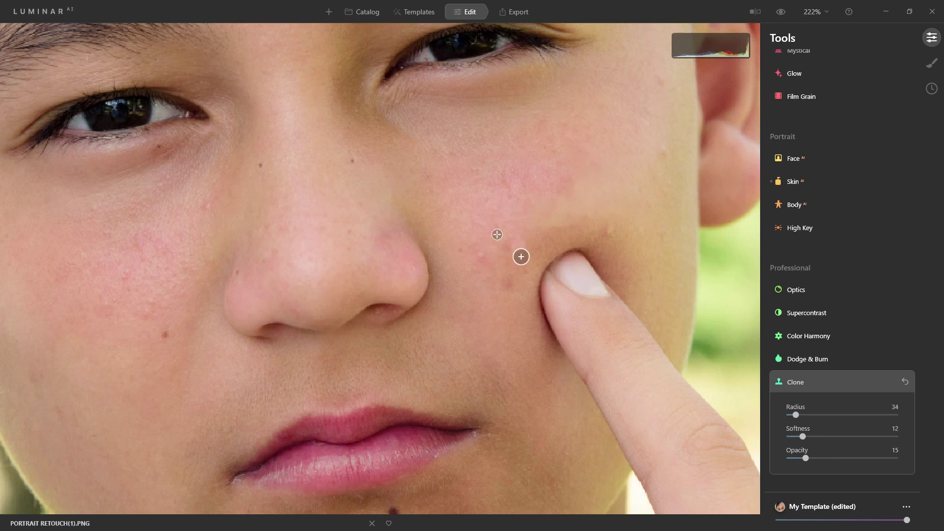
- Apply the Clone retouching and compare the whole face with the original photo
scroll(521, 257, down, 6)
click(795, 382)
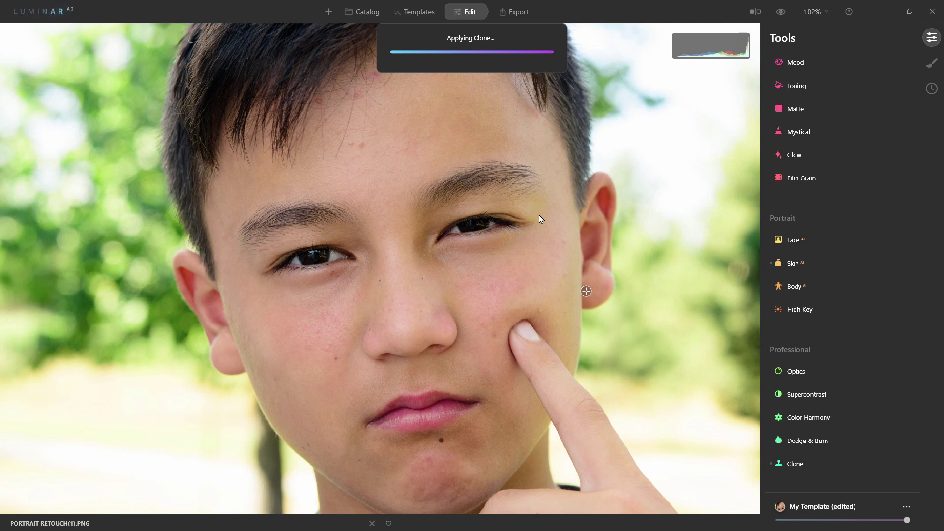
key(backslash)
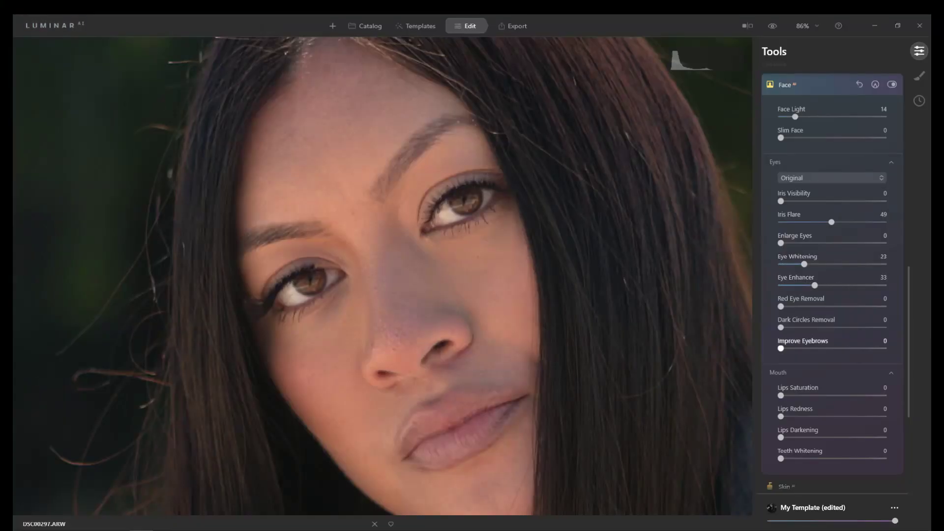
- In the Face tool, set Improve Eyebrows to 56, Lips Saturation and Lips Redness to 10, and Lips Darkening to 11
scroll(831, 253, down, 3)
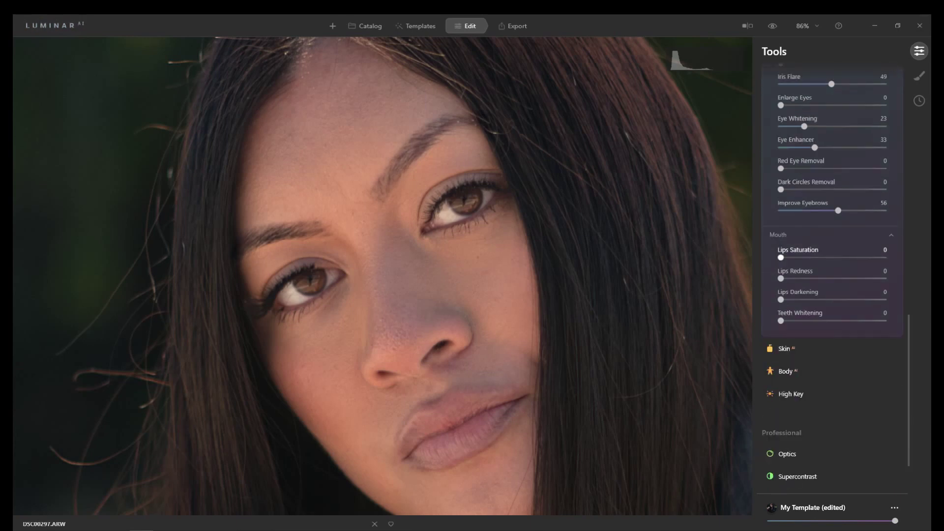
drag(791, 278, 790, 279)
drag(781, 300, 793, 300)
click(772, 27)
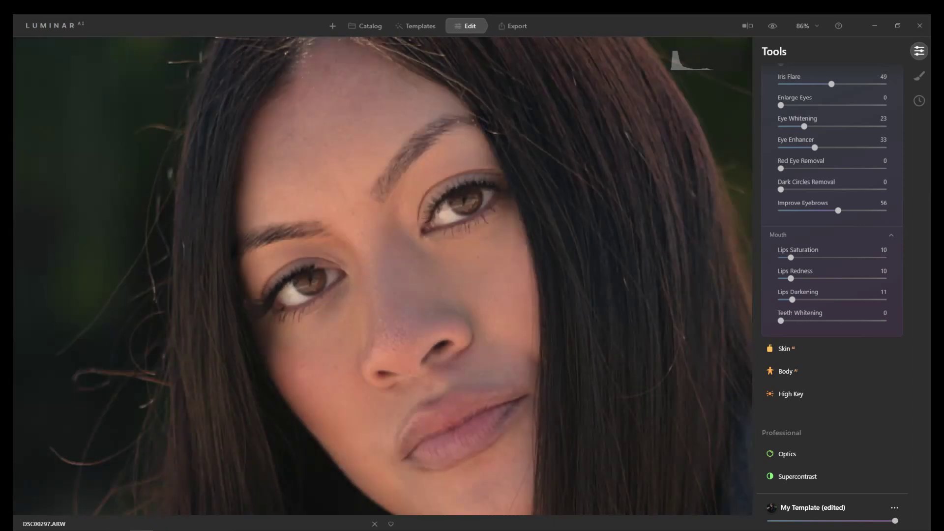
- Open the Skin tool for the woman's close-up portrait
click(785, 348)
drag(881, 228, 884, 228)
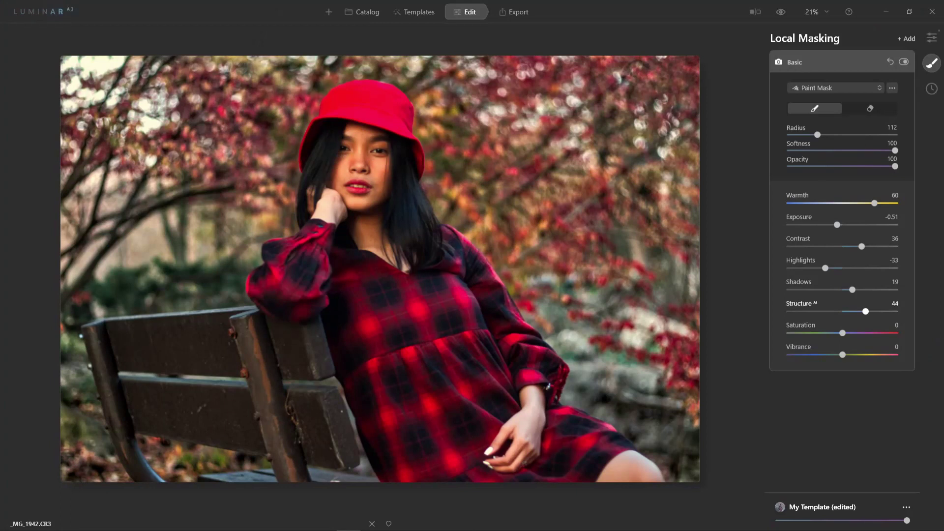
- Set the Basic local mask's Structure to -64, Saturation to 34 and Vibrance to 70
drag(866, 311, 800, 311)
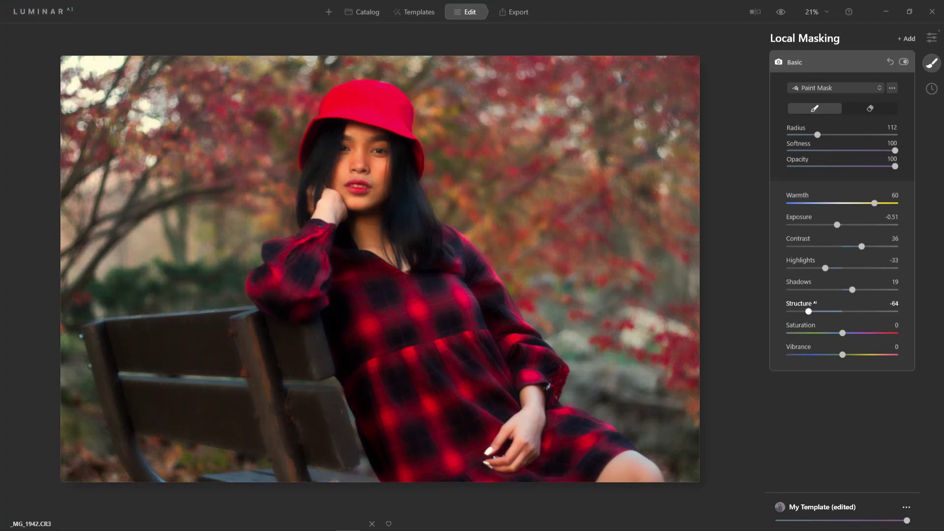
drag(843, 354, 852, 355)
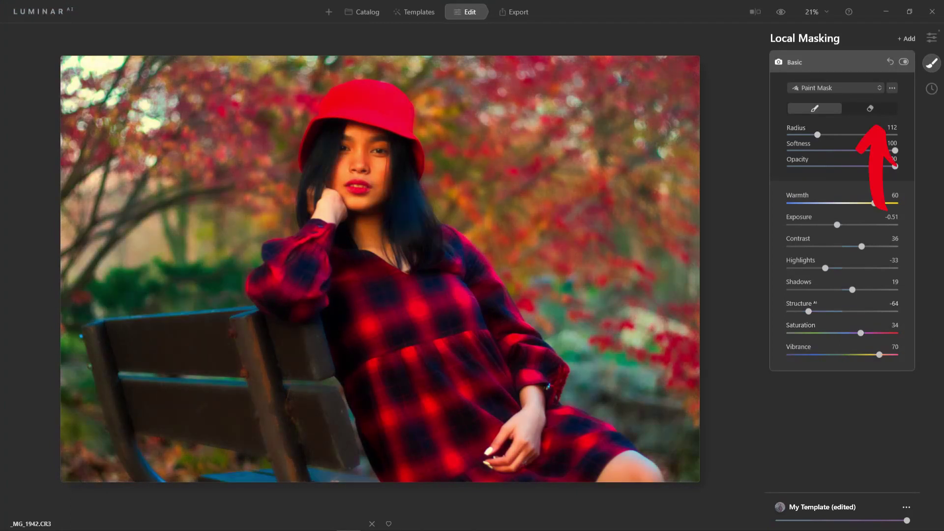
- Erase the Basic adjustment mask from the woman's face, hair, arms and dress, leaving the background masked
click(870, 109)
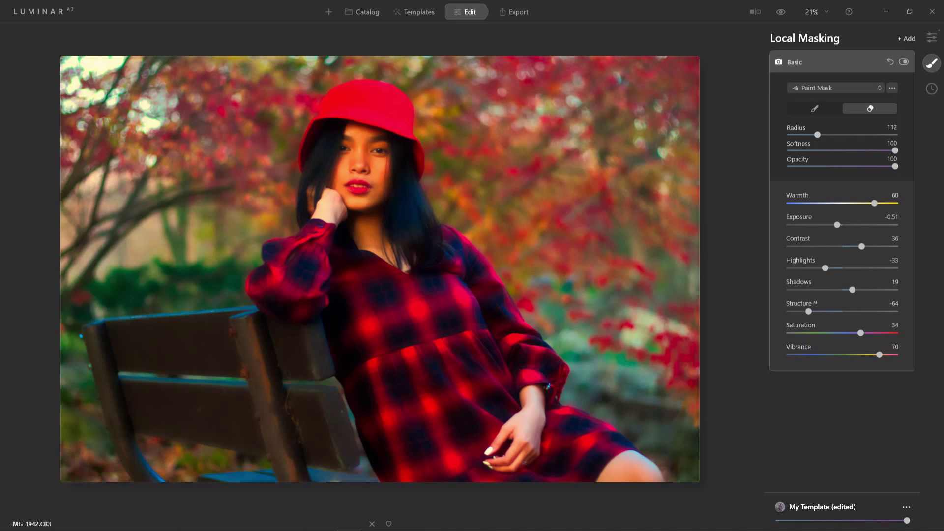
click(836, 88)
key(Escape)
mouse_move(362, 152)
mouse_down()
mouse_move(355, 207)
mouse_move(394, 246)
mouse_move(320, 260)
mouse_up()
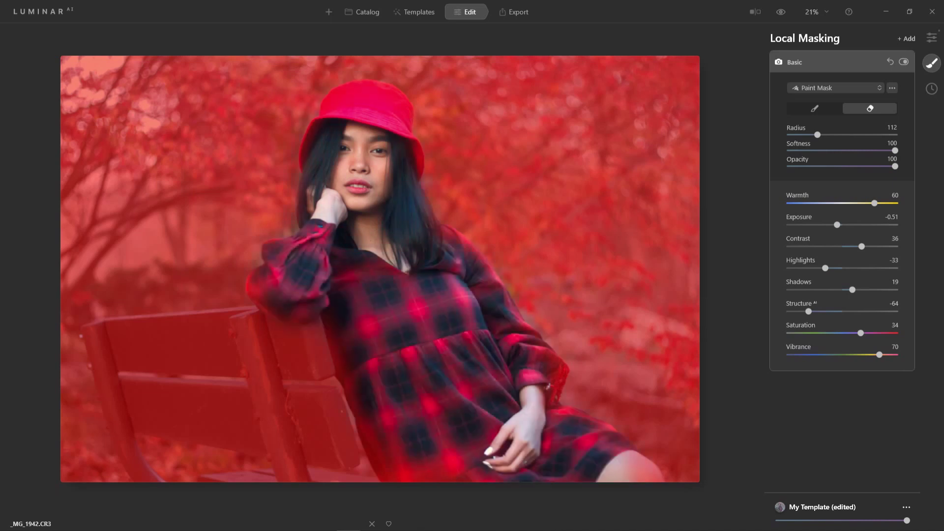
drag(361, 389, 635, 466)
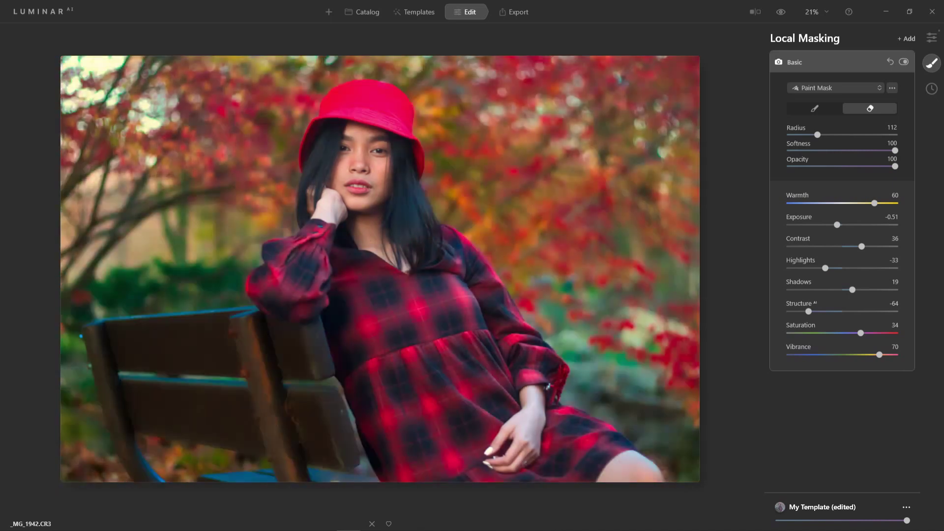